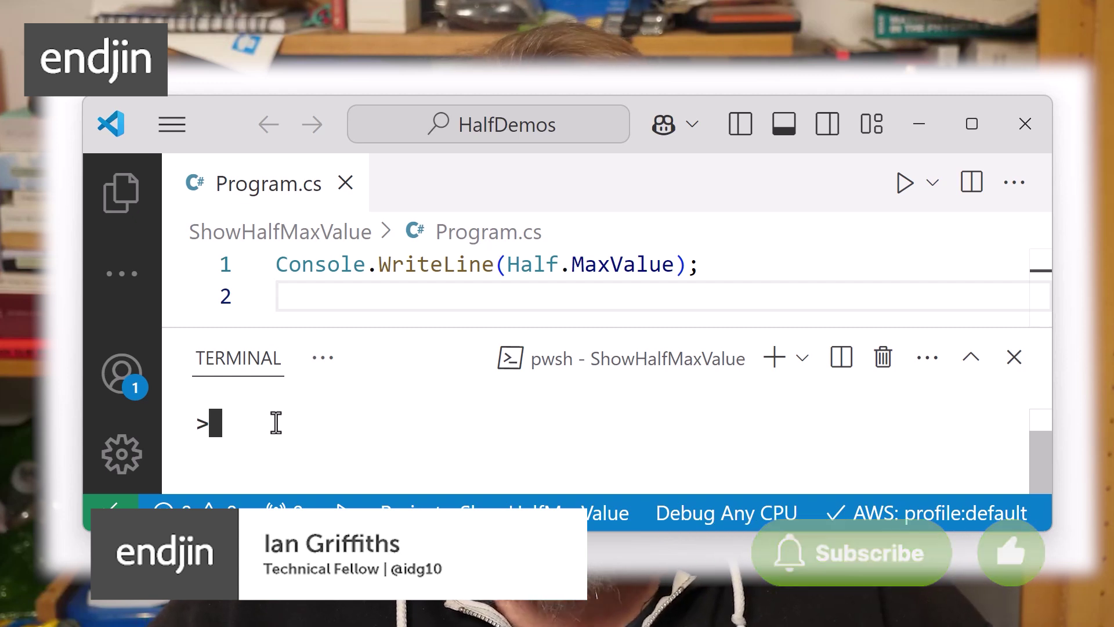
{"action": "type", "text": "dotnet run"}
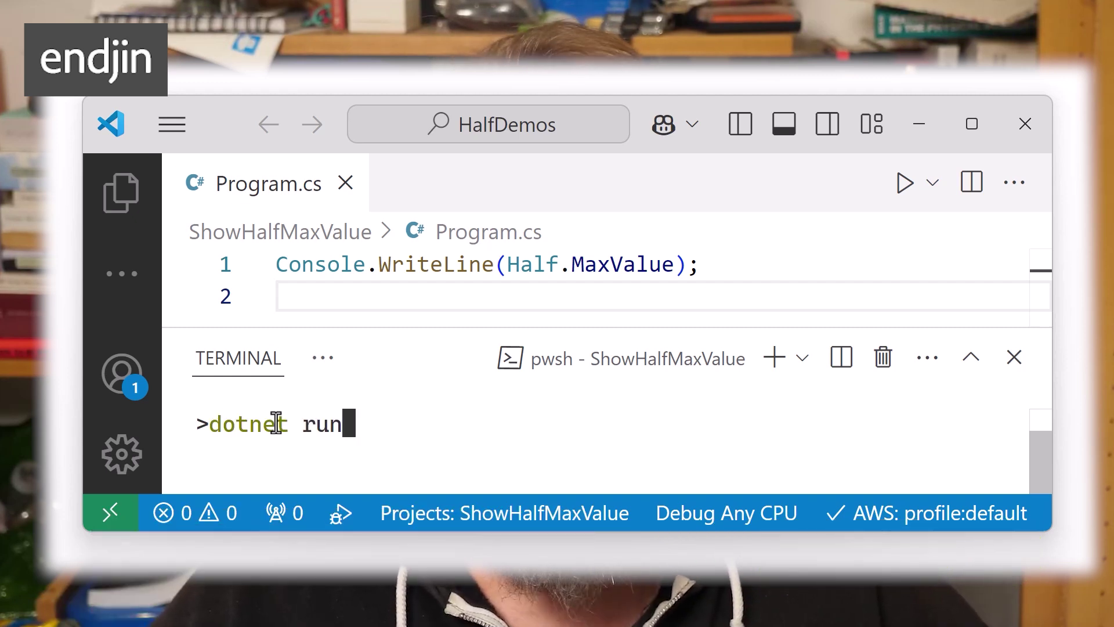
Run ShowHalfMaxValue with dotnet run and select the printed 65500 result
{"action": "key", "text": "Return"}
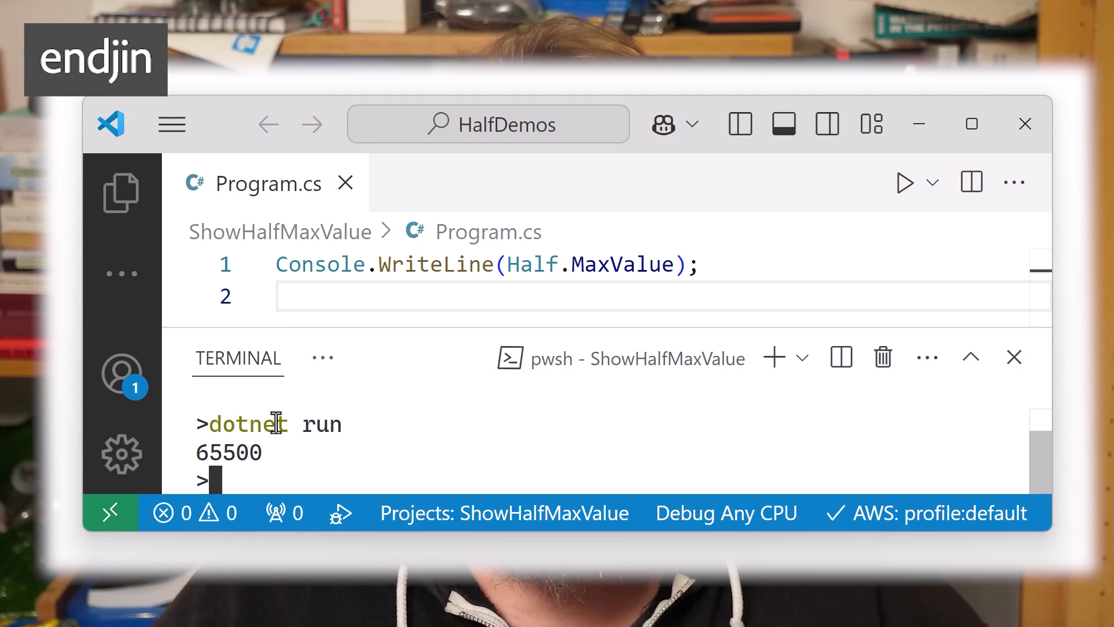
{"action": "double_click", "coordinate": [247, 452]}
{"action": "mouse_move", "coordinate": [622, 265]}
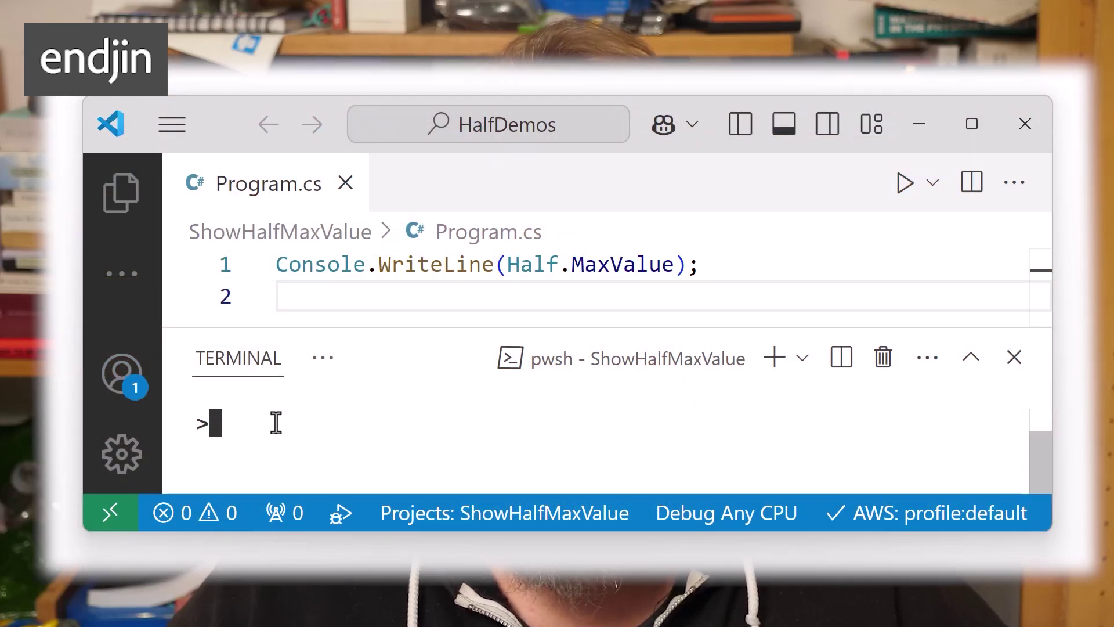
{"action": "type", "text": "dotnet run"}
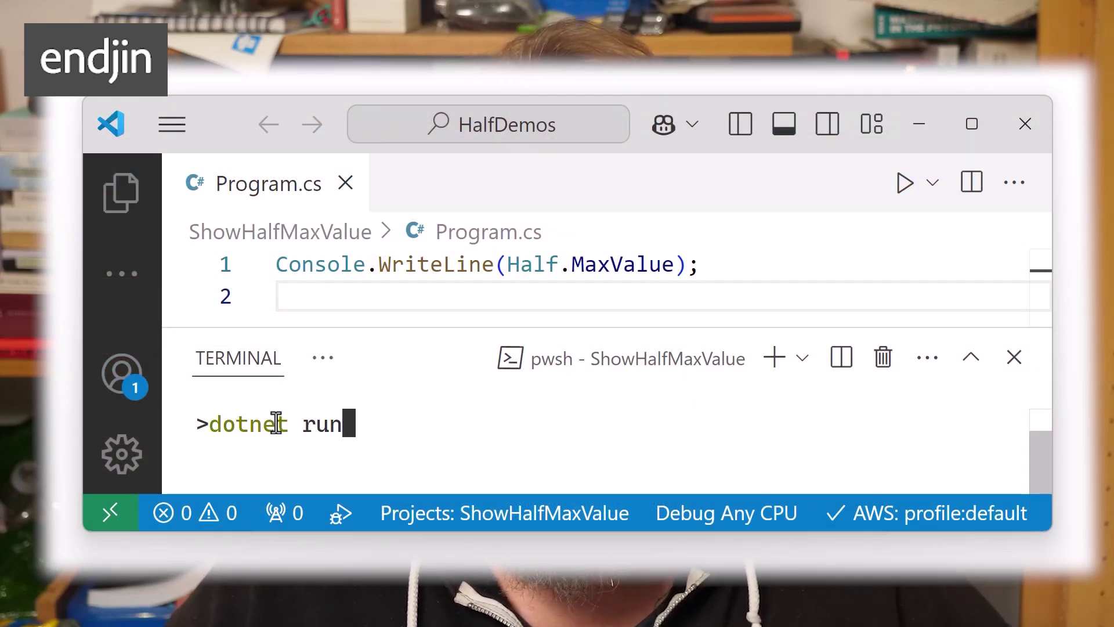
Rerun ShowHalfMaxValue with dotnet run to print 65500 again
{"action": "key", "text": "Return"}
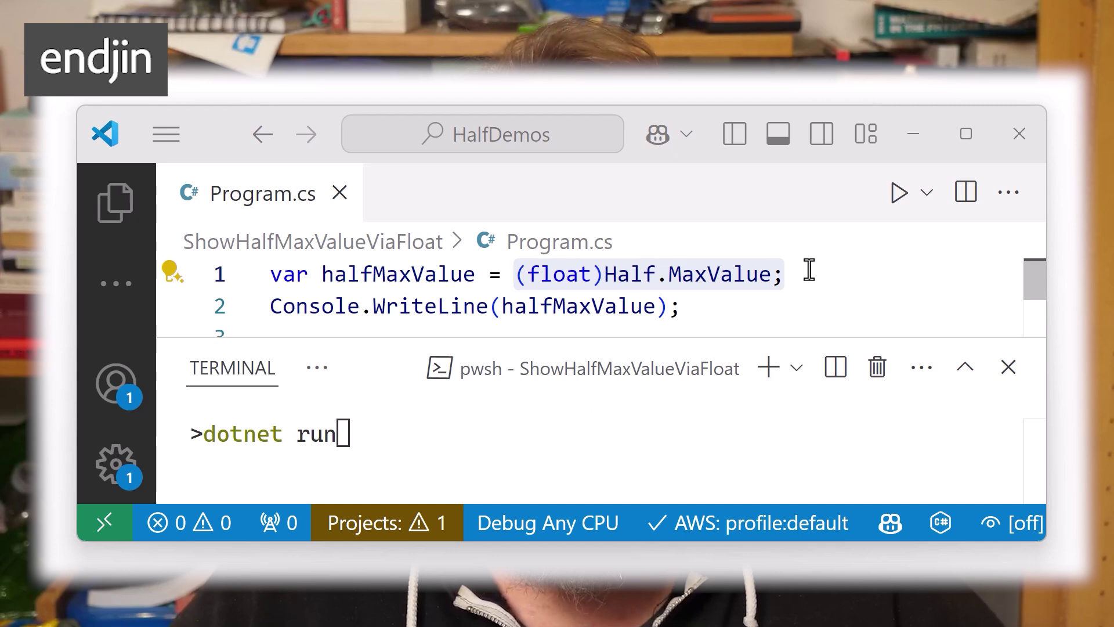
Submit dotnet run for the ShowHalfMaxValueViaFloat float-cast project in its terminal
{"action": "left_click", "coordinate": [666, 438]}
{"action": "key", "text": "Return"}
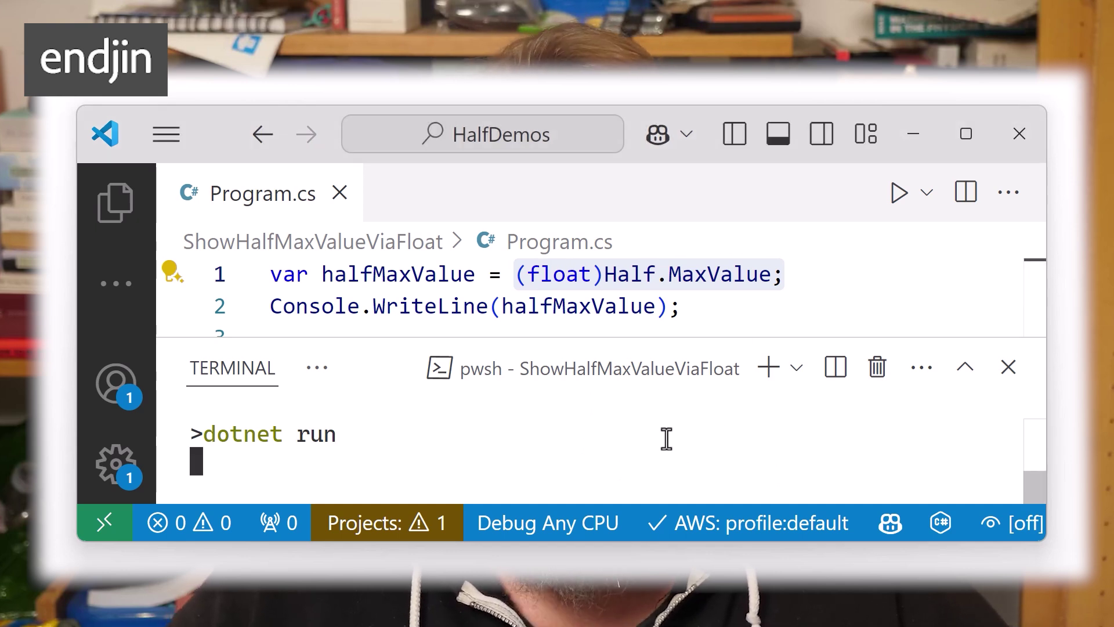
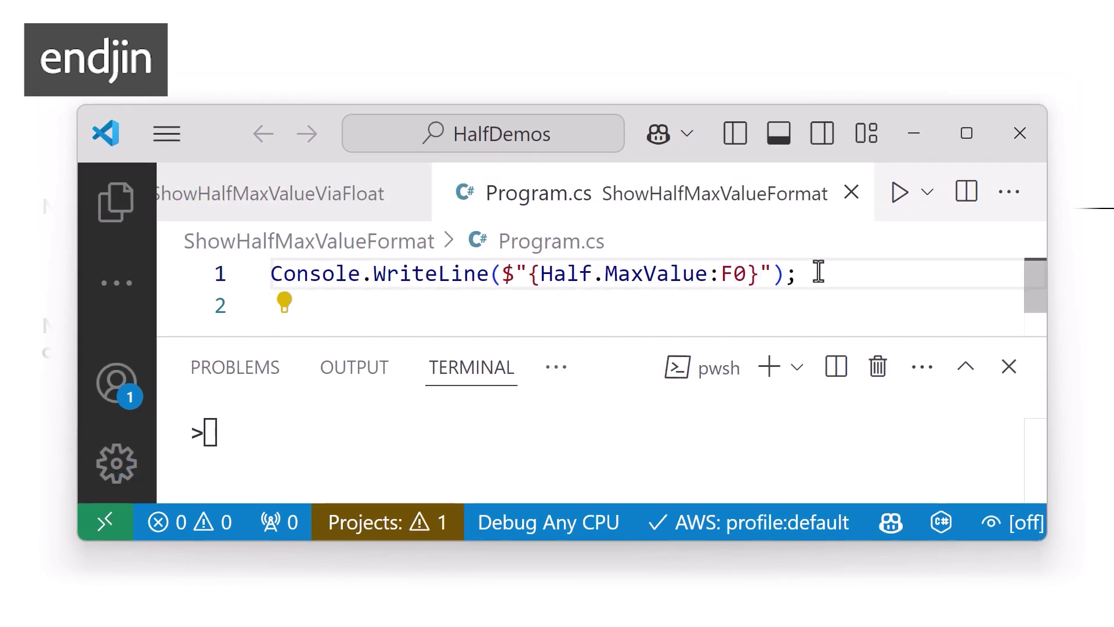
Run the ShowHalfMaxValueFormat project with dotnet run in the integrated terminal
{"action": "left_click", "coordinate": [582, 426]}
{"action": "type", "text": "dotnet"}
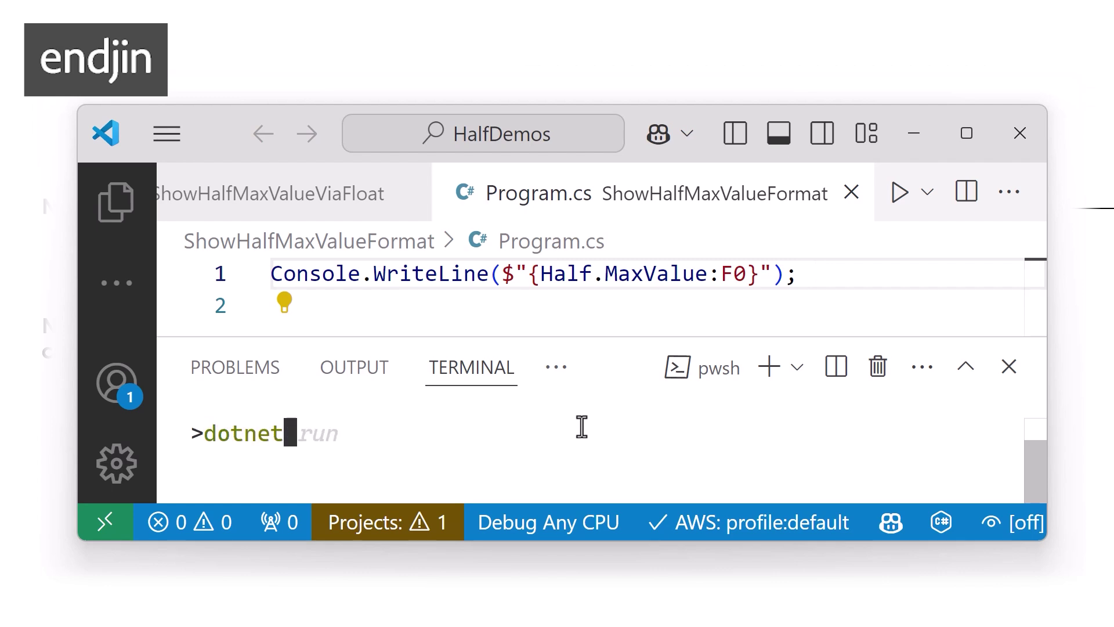
{"action": "type", "text": " run"}
{"action": "key", "text": "Return"}
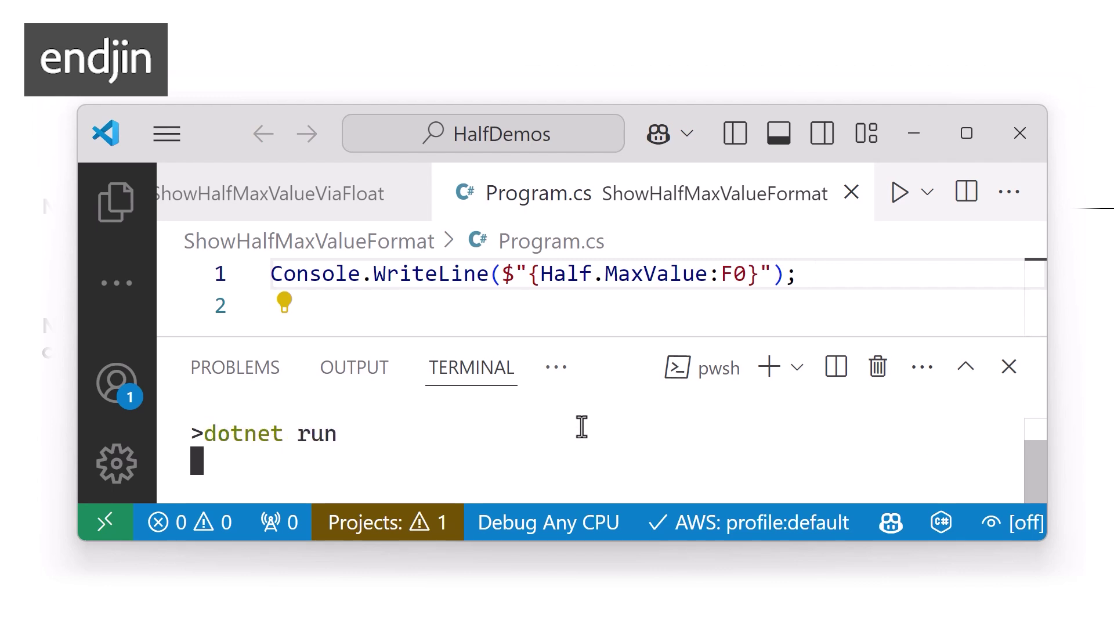